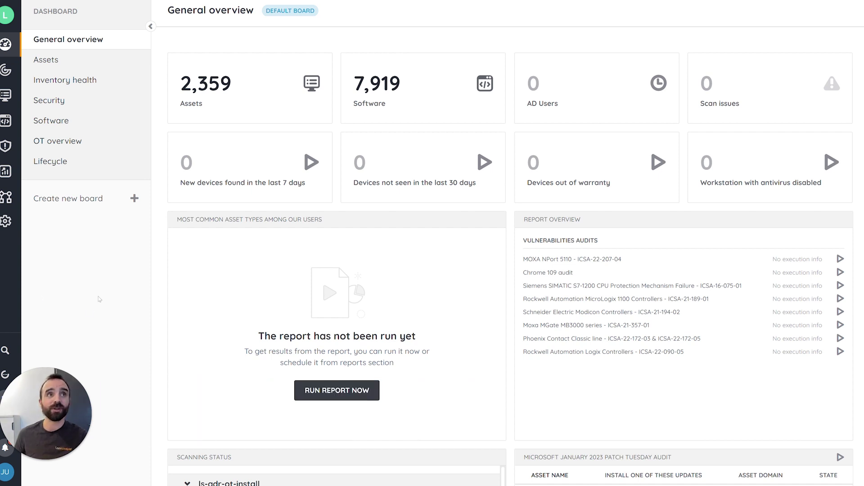
Open the NT-diagram_UVMPD-Scanner02-Install topology, select CONHQWWS01, and slightly reposition the CONHQSW01 router node
{"action": "left_click", "coordinate": [13, 199]}
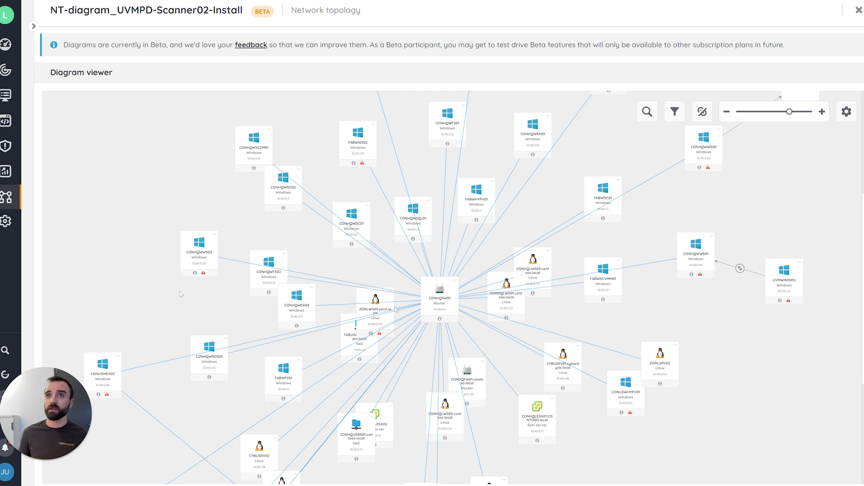
{"action": "left_click", "coordinate": [684, 236]}
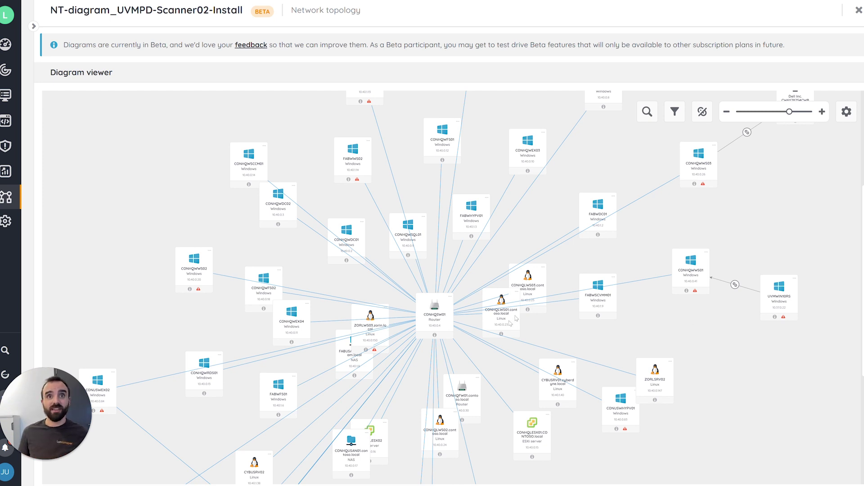
{"action": "mouse_move", "coordinate": [444, 327]}
{"action": "left_mouse_down"}
{"action": "mouse_move", "coordinate": [447, 338]}
{"action": "mouse_move", "coordinate": [446, 315]}
{"action": "left_mouse_up"}
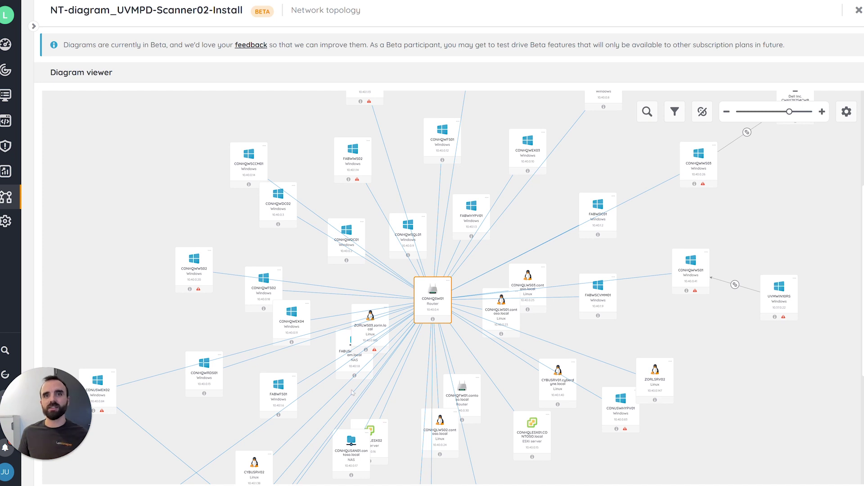
Inspect CONHQWWS02's link to CONHQSW01, its asset details and its RPC_E_DISCONNECTED warning
{"action": "left_click", "coordinate": [190, 259]}
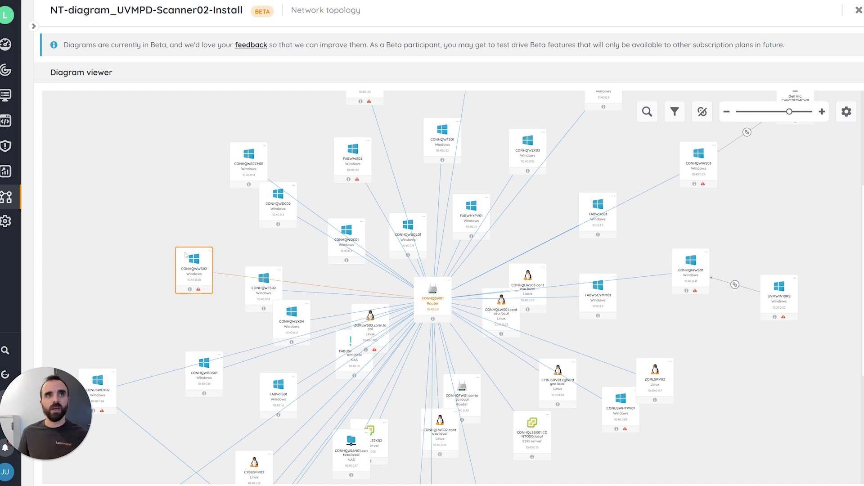
{"action": "scroll", "coordinate": [183, 264], "scroll_direction": "up", "scroll_amount": 2}
{"action": "scroll", "coordinate": [183, 265], "scroll_direction": "up", "scroll_amount": 1}
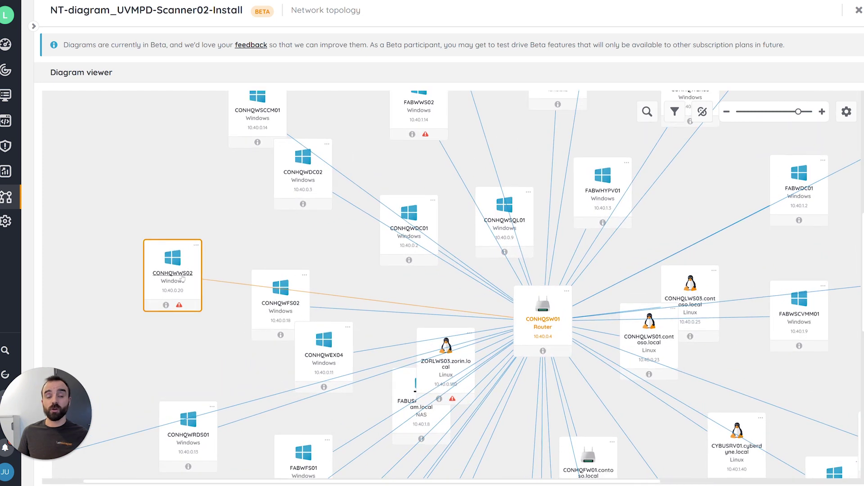
{"action": "left_click", "coordinate": [165, 306]}
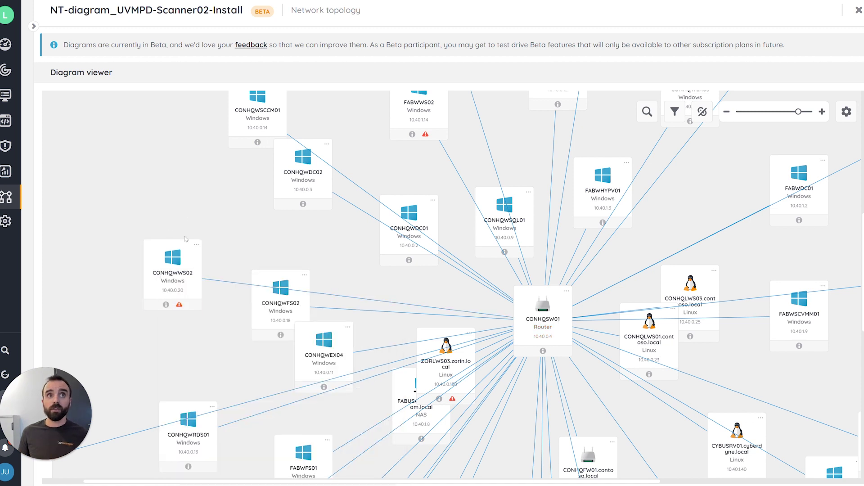
{"action": "left_click", "coordinate": [181, 307]}
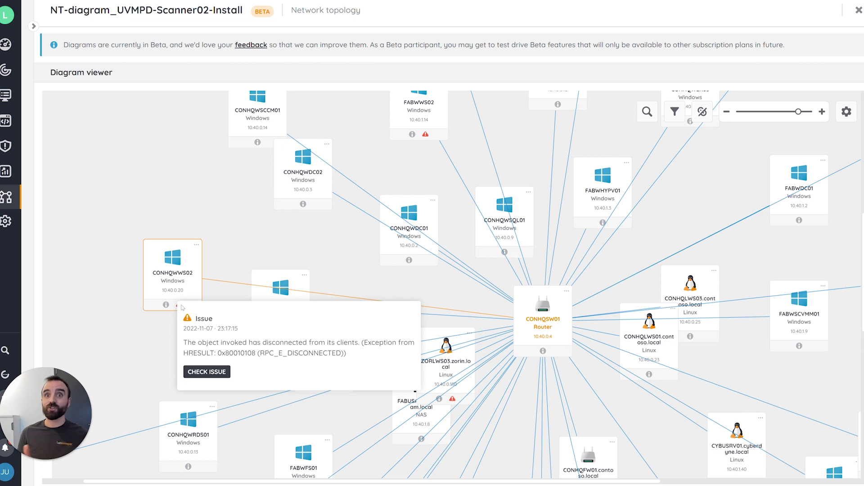
Search the diagram for IP 10.40.0.3 and highlight server CONHQWDC02
{"action": "left_click", "coordinate": [648, 113]}
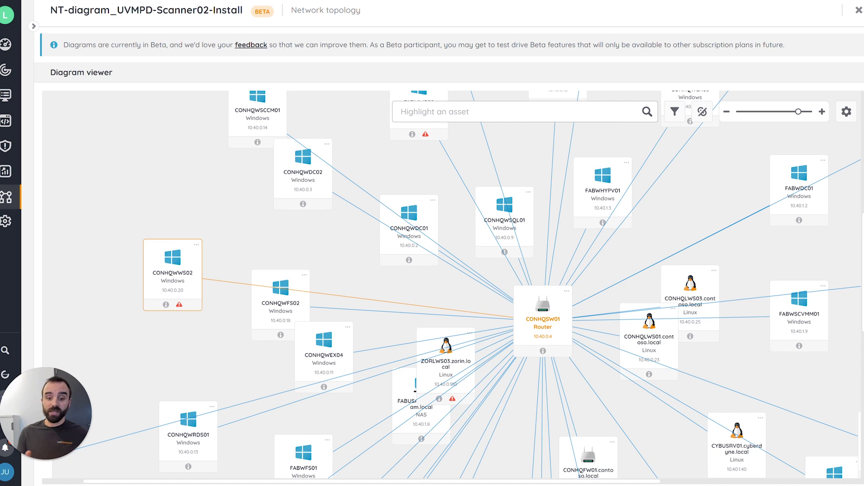
{"action": "type", "text": "c"}
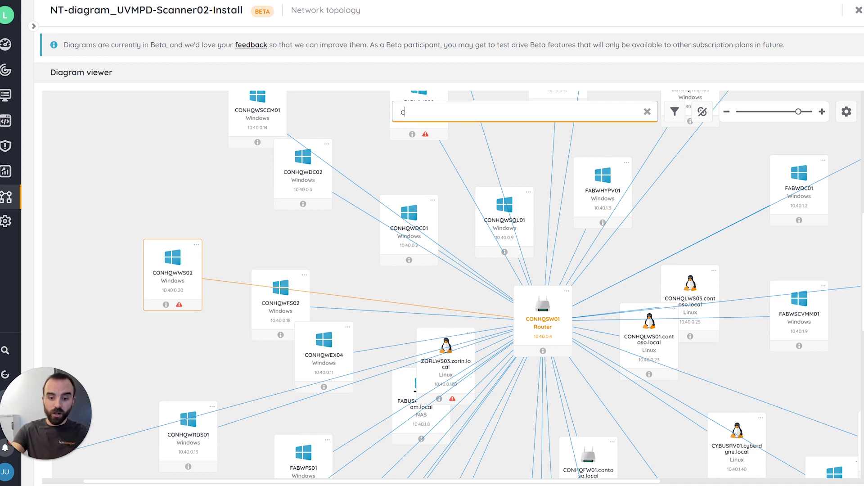
{"action": "type", "text": "onhq"}
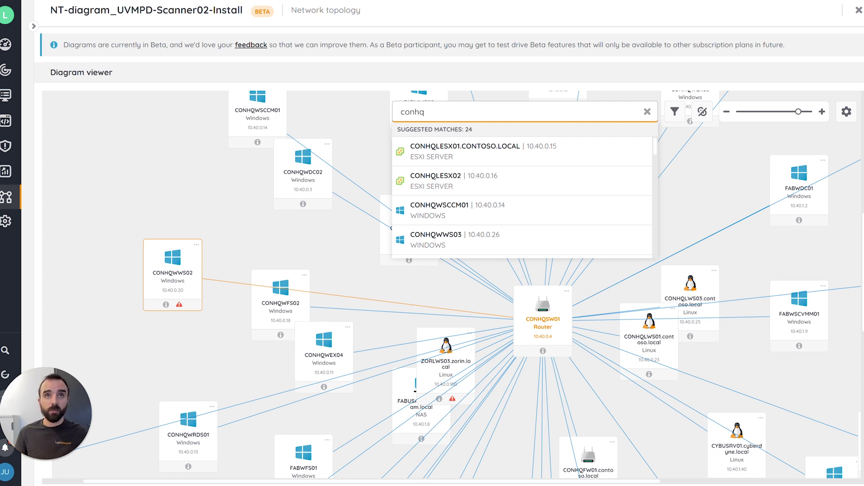
{"action": "key", "text": "ctrl+a"}
{"action": "type", "text": "1"}
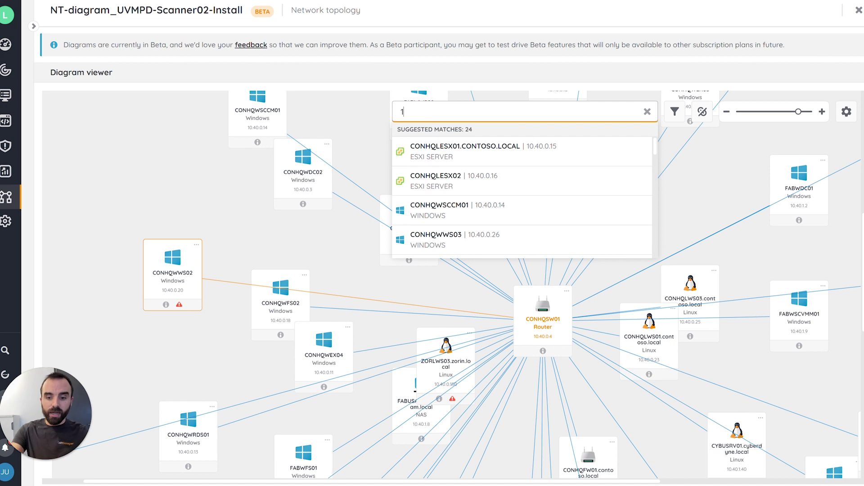
{"action": "type", "text": "0.40.0.3"}
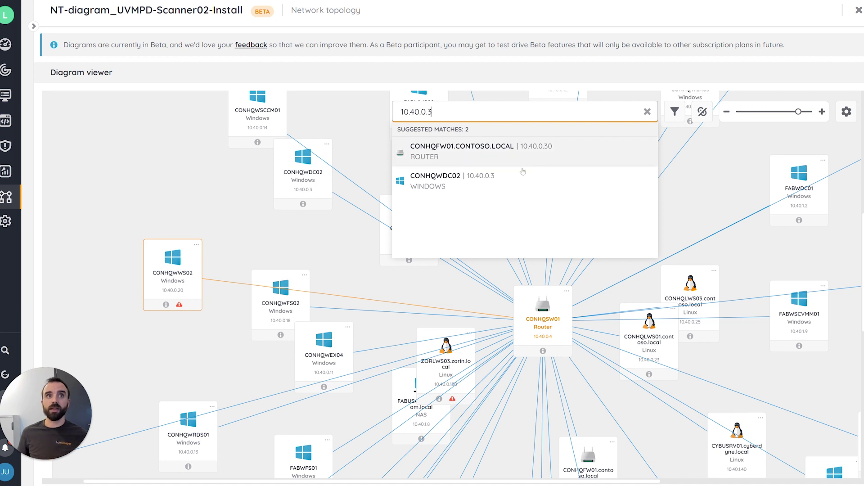
{"action": "left_click", "coordinate": [498, 182]}
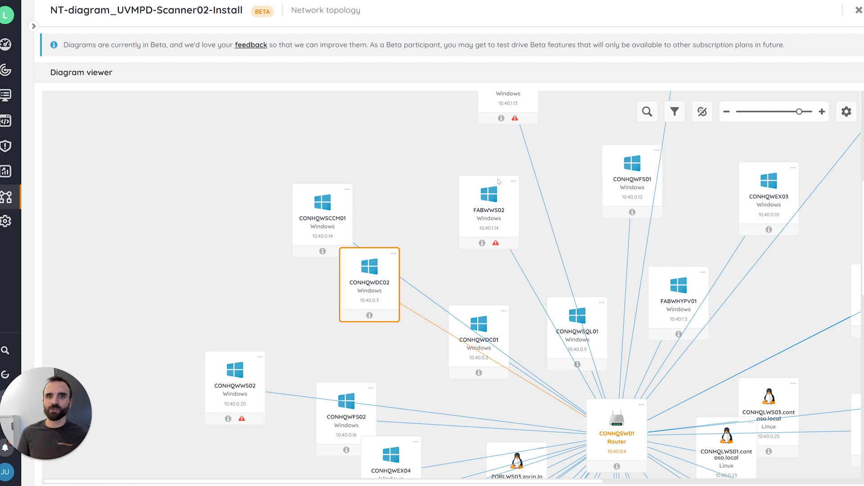
Switch off the Linux and Monitor asset types in the diagram's By Asset type filter
{"action": "left_click", "coordinate": [682, 119]}
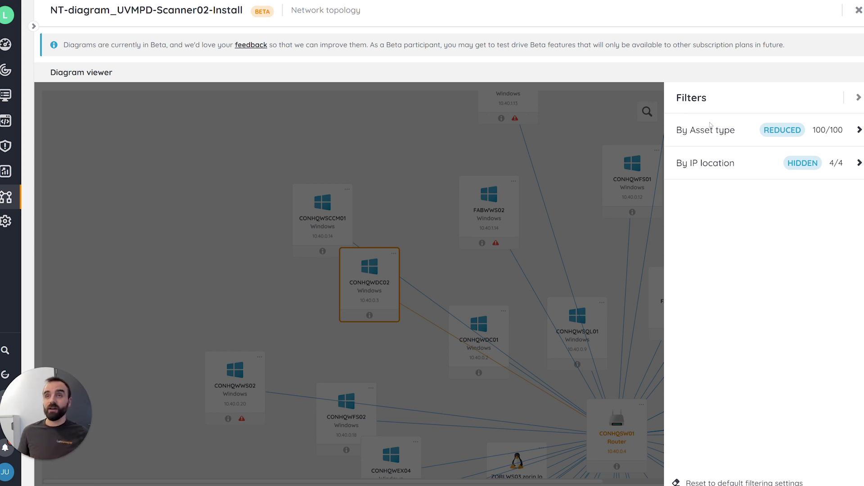
{"action": "left_click", "coordinate": [828, 131]}
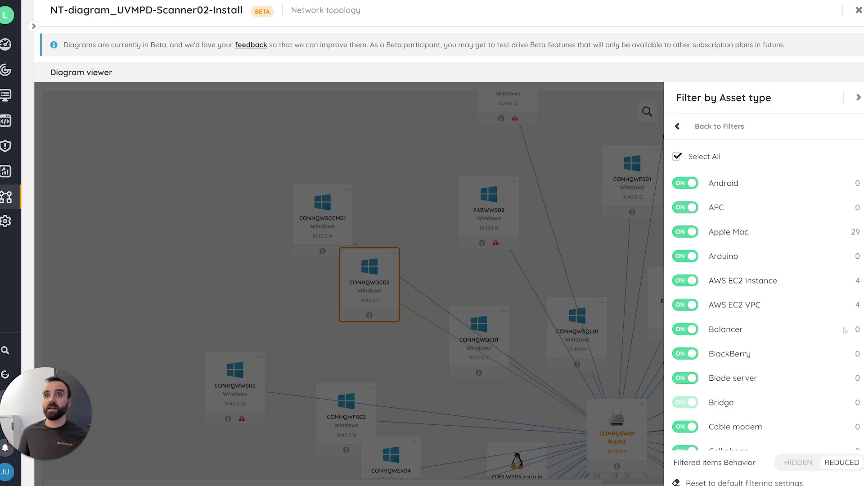
{"action": "scroll", "coordinate": [845, 330], "scroll_direction": "down", "scroll_amount": 12}
{"action": "scroll", "coordinate": [764, 341], "scroll_direction": "down", "scroll_amount": 8}
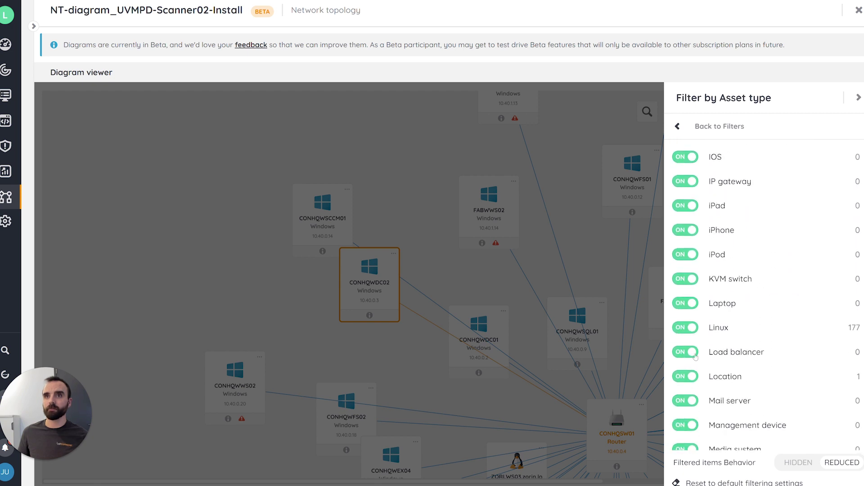
{"action": "left_click", "coordinate": [689, 331]}
{"action": "scroll", "coordinate": [726, 346], "scroll_direction": "down", "scroll_amount": 8}
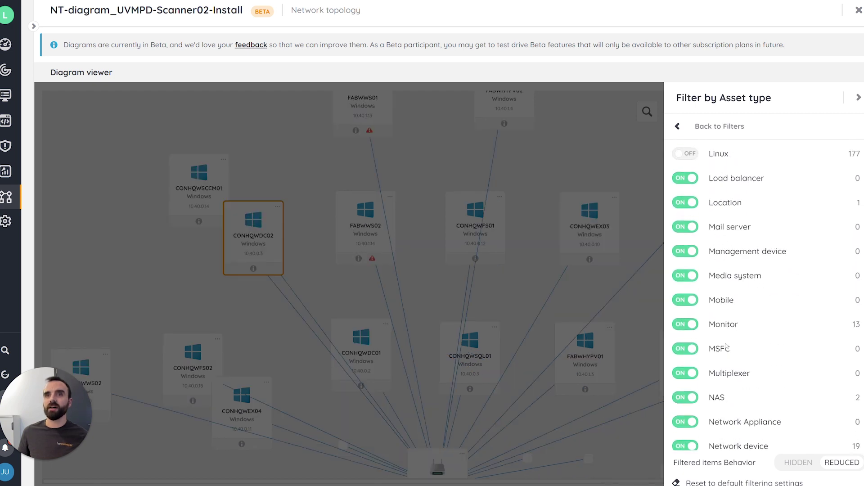
{"action": "left_click", "coordinate": [692, 313]}
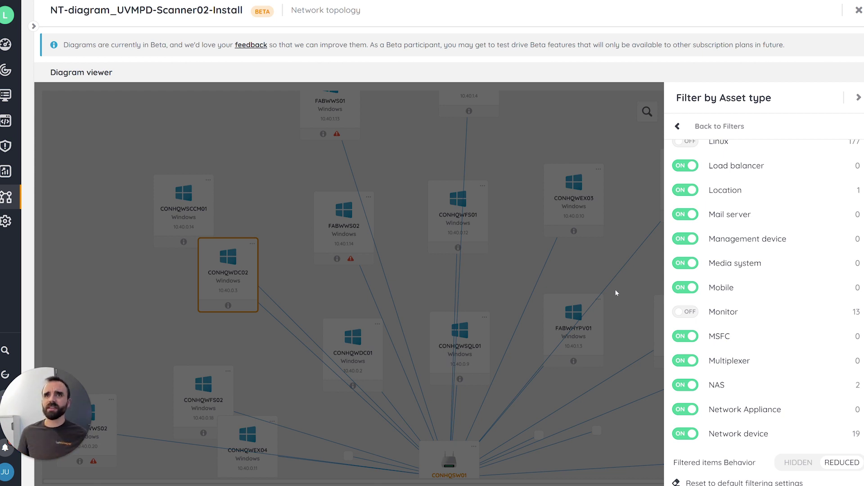
{"action": "left_click", "coordinate": [626, 227]}
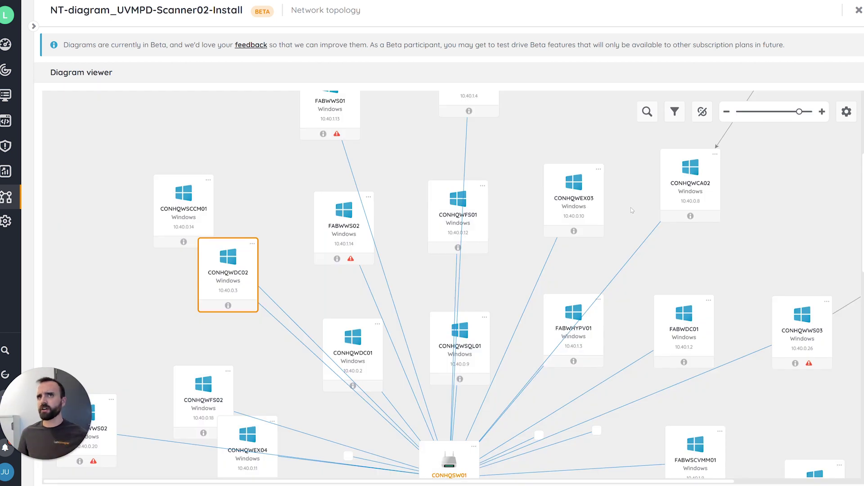
{"action": "scroll", "coordinate": [632, 210], "scroll_direction": "down", "scroll_amount": 2}
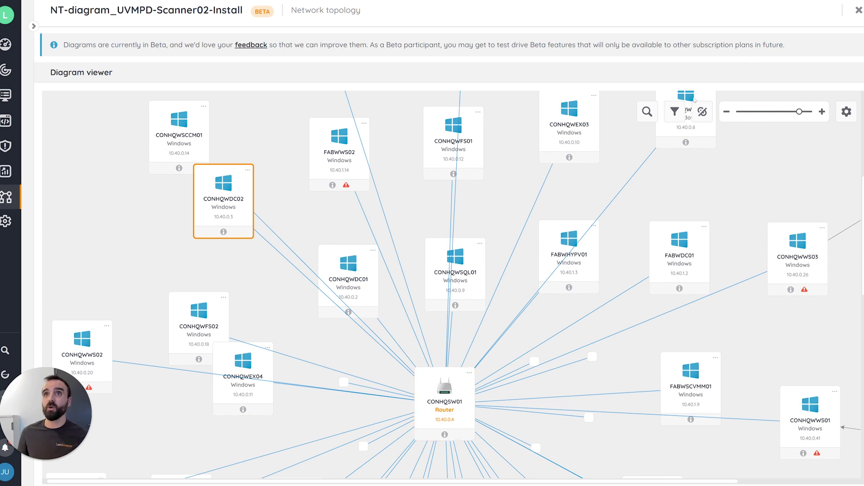
Make filtered asset types hidden instead of dimmed and view the whole topology again
{"action": "left_click", "coordinate": [674, 111]}
{"action": "left_click", "coordinate": [778, 145]}
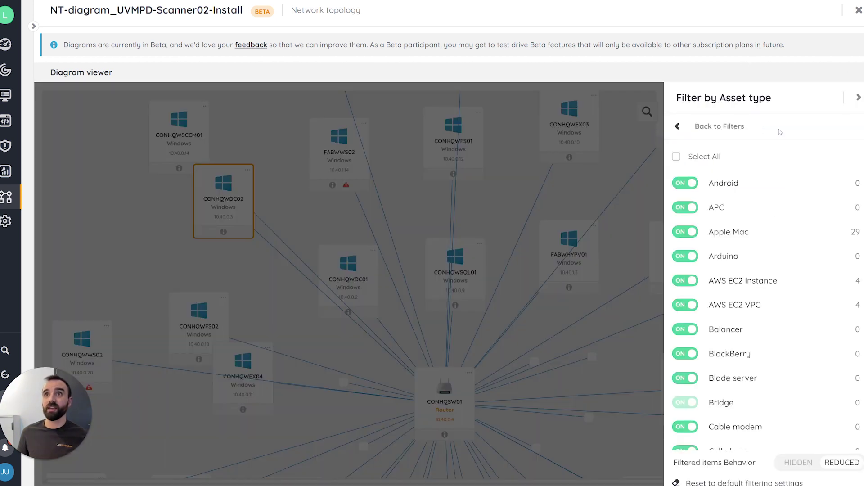
{"action": "left_click", "coordinate": [800, 463]}
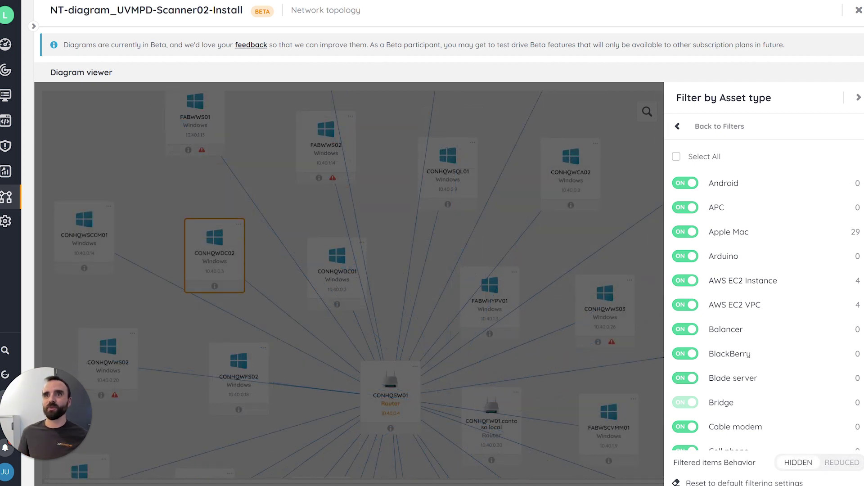
{"action": "left_click", "coordinate": [642, 195]}
{"action": "scroll", "coordinate": [630, 228], "scroll_direction": "down", "scroll_amount": 5}
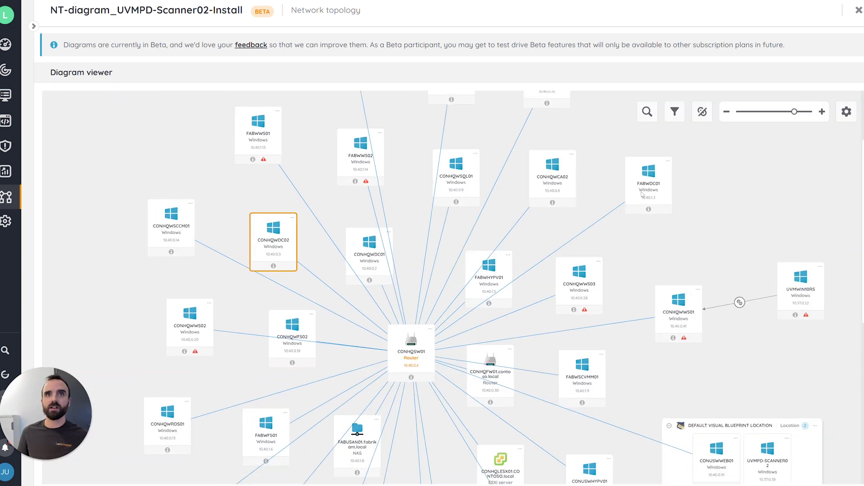
{"action": "scroll", "coordinate": [630, 231], "scroll_direction": "down", "scroll_amount": 1}
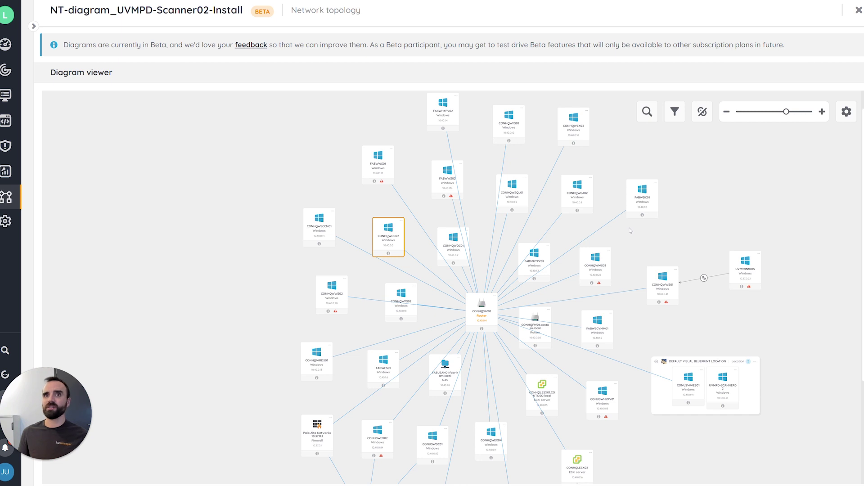
{"action": "left_click", "coordinate": [722, 387]}
{"action": "scroll", "coordinate": [733, 408], "scroll_direction": "up", "scroll_amount": 3}
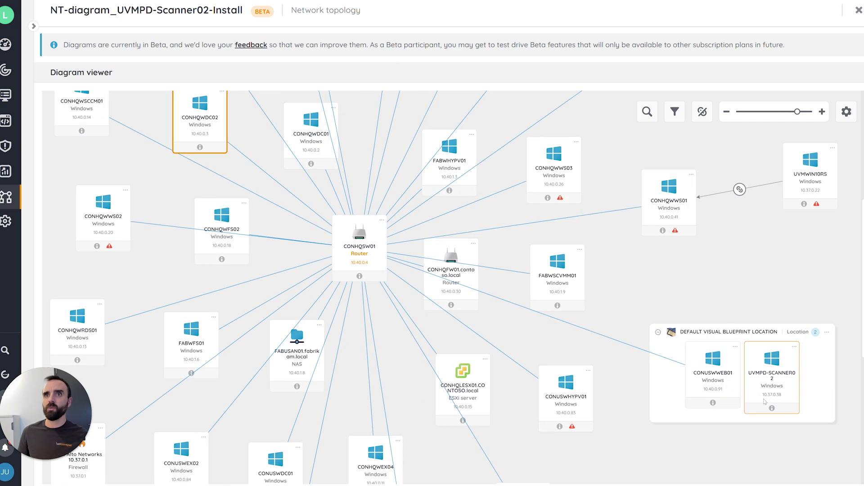
{"action": "left_click", "coordinate": [788, 326]}
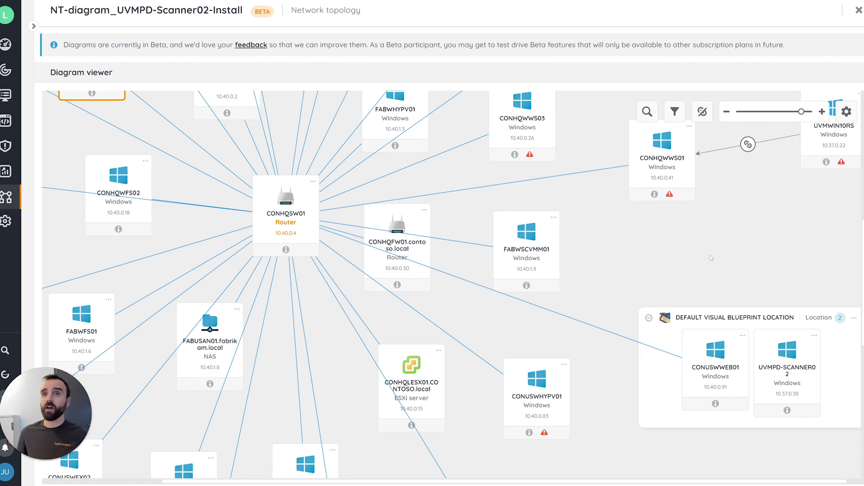
{"action": "scroll", "coordinate": [710, 258], "scroll_direction": "down", "scroll_amount": 1}
{"action": "scroll", "coordinate": [709, 258], "scroll_direction": "down", "scroll_amount": 1}
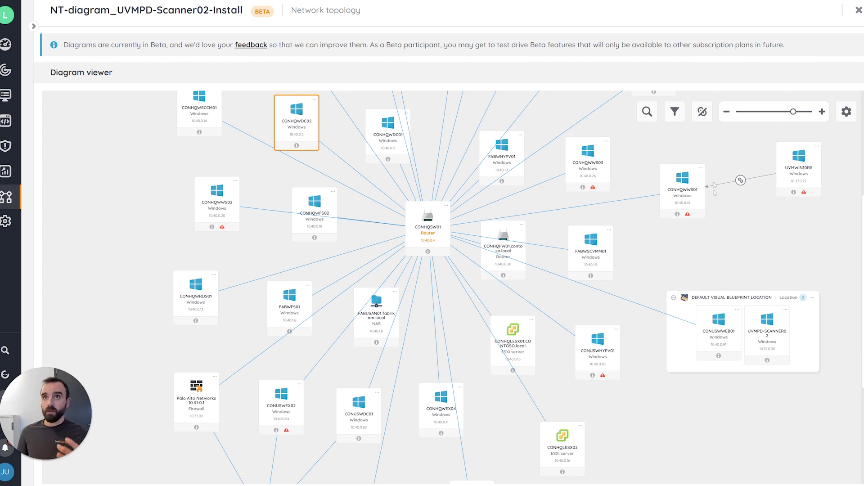
Review the list of 1107 orphan assets, close it, and bring up the Highlight an asset search
{"action": "left_click", "coordinate": [705, 118]}
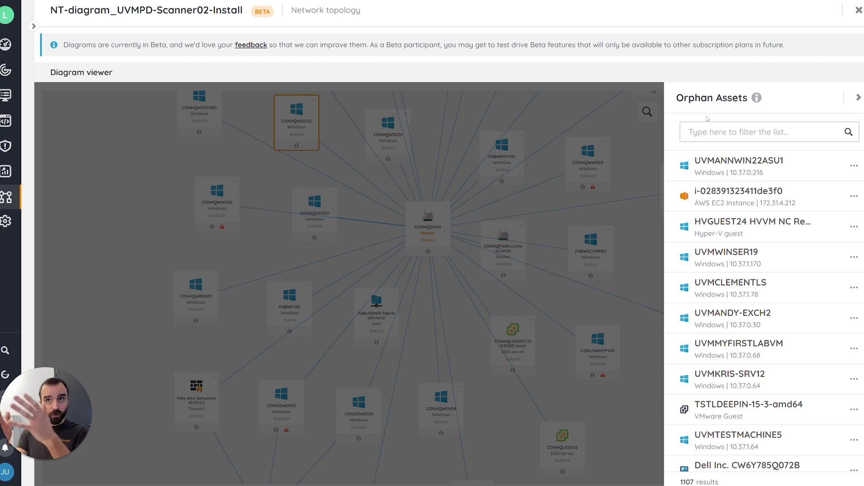
{"action": "left_click", "coordinate": [636, 120]}
{"action": "left_click", "coordinate": [649, 112]}
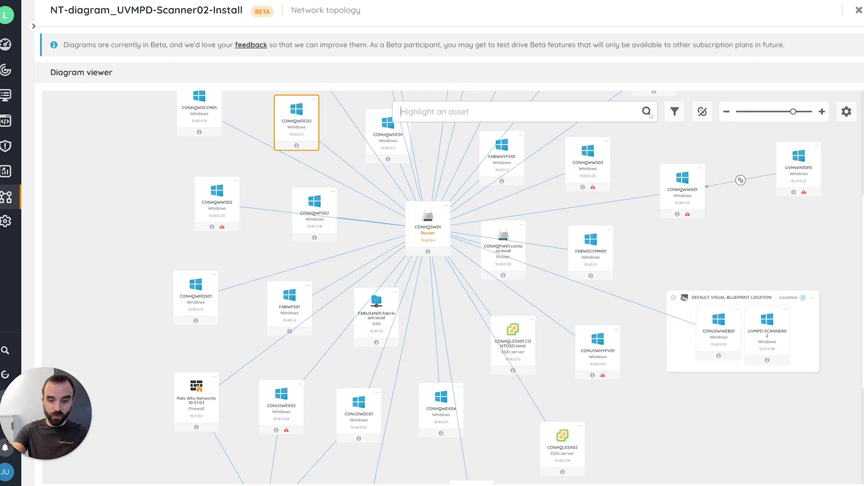
Search for 10.40.0.19 and select the orphaned asset CONHQWFSCL01
{"action": "type", "text": "10."}
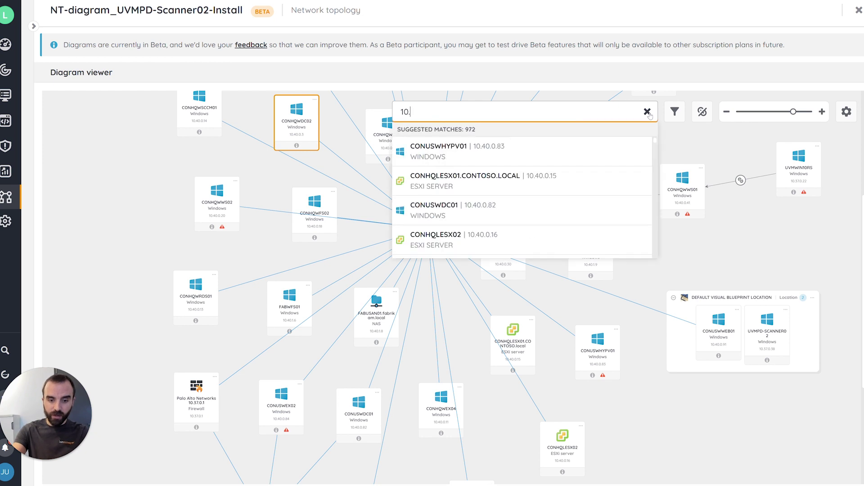
{"action": "type", "text": "40.0"}
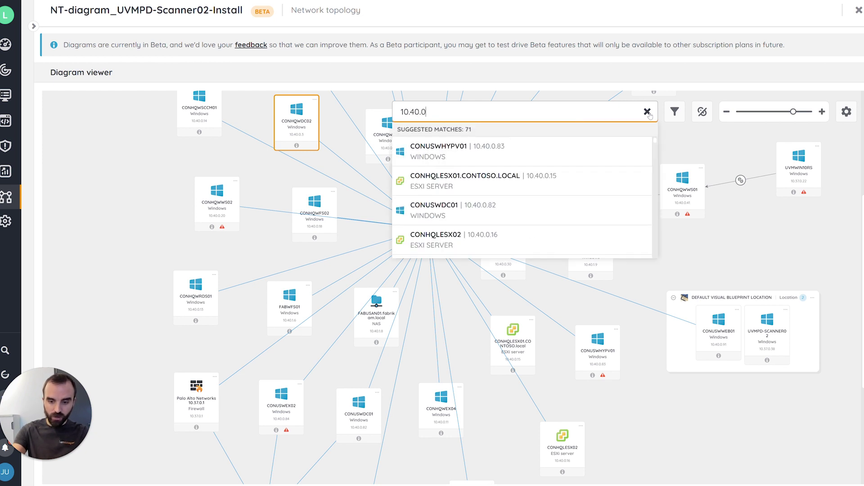
{"action": "type", "text": ".19"}
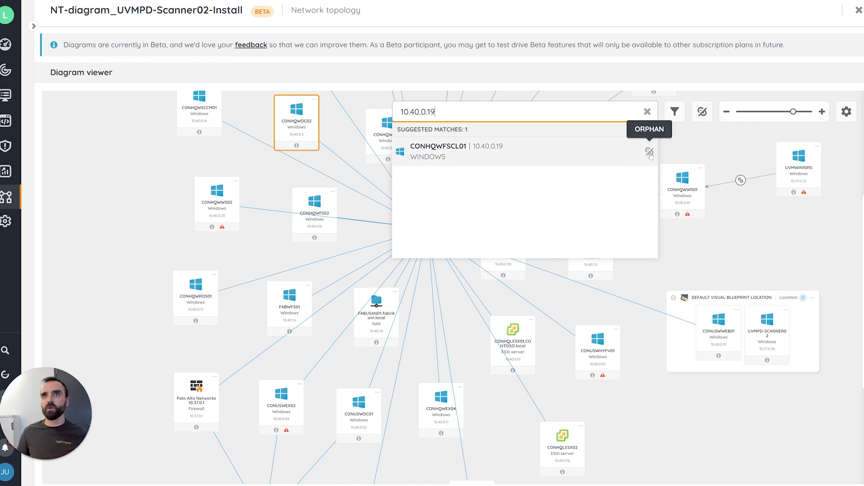
{"action": "left_click", "coordinate": [536, 153]}
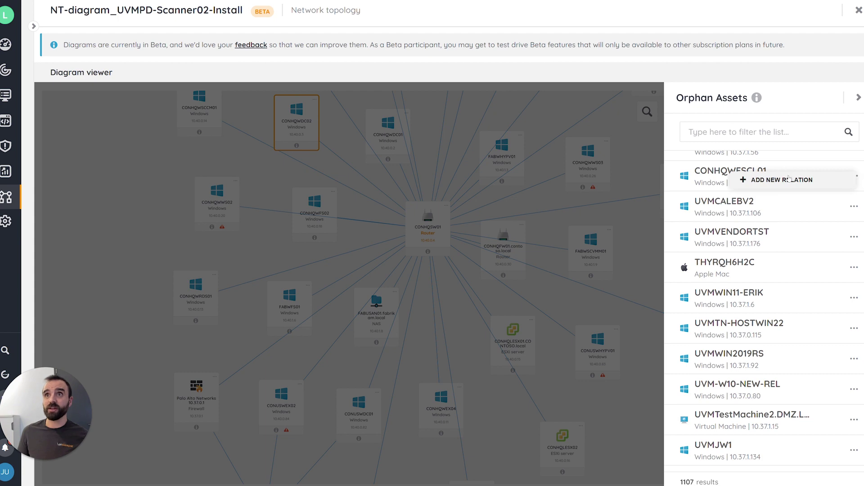
Add a Connected To relationship from CONHQWFSCL01 to CONUSSW01.us.contoso.local
{"action": "left_click", "coordinate": [788, 176]}
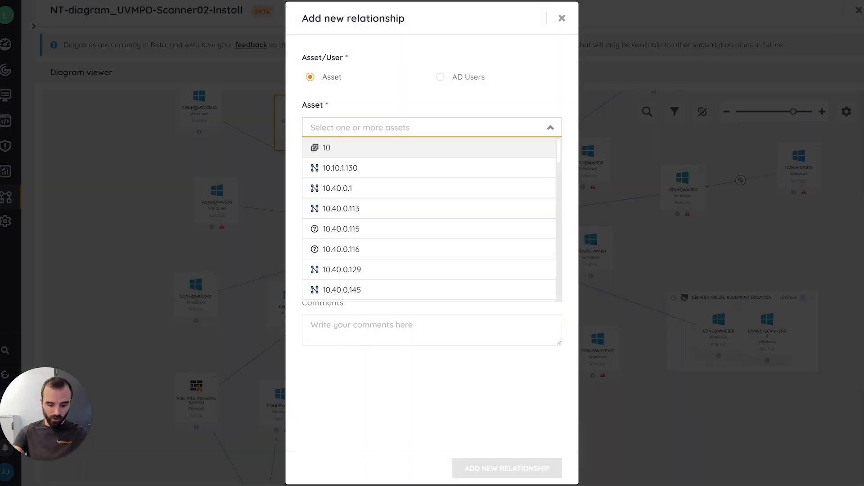
{"action": "type", "text": "con"}
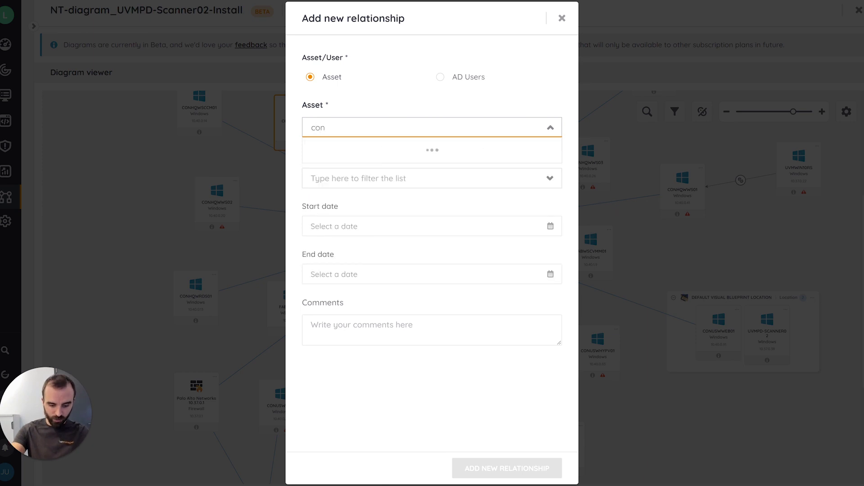
{"action": "type", "text": "uss"}
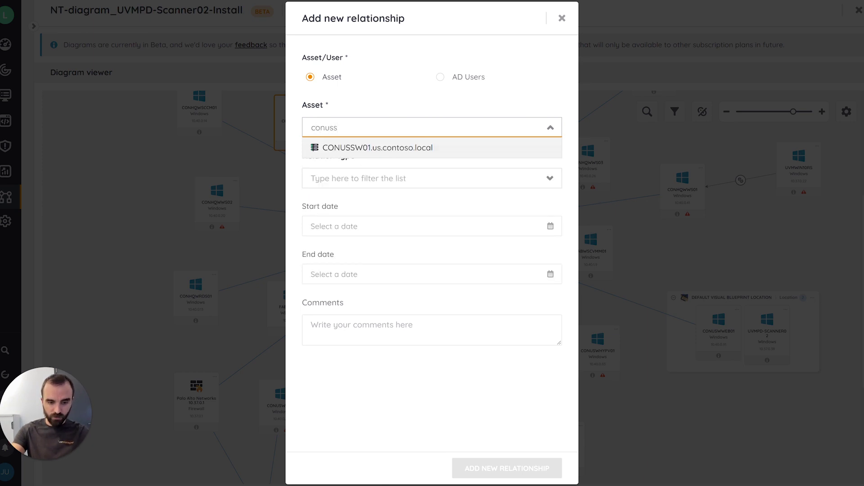
{"action": "type", "text": "w01"}
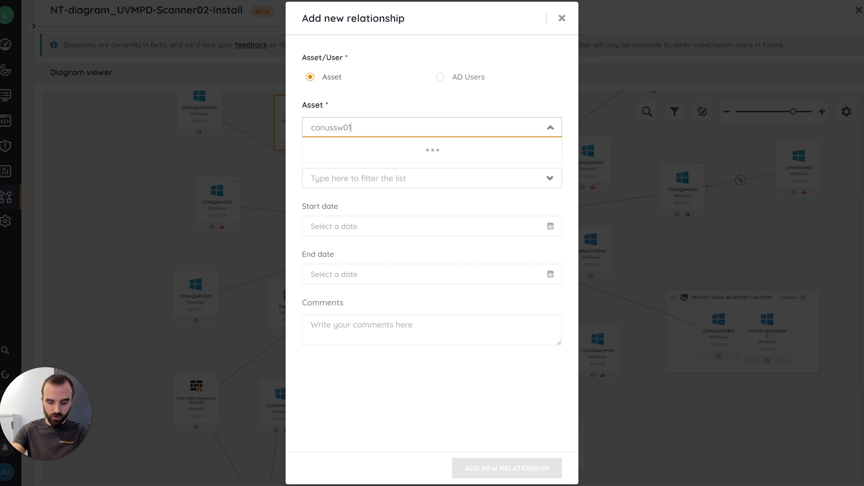
{"action": "type", "text": ".us"}
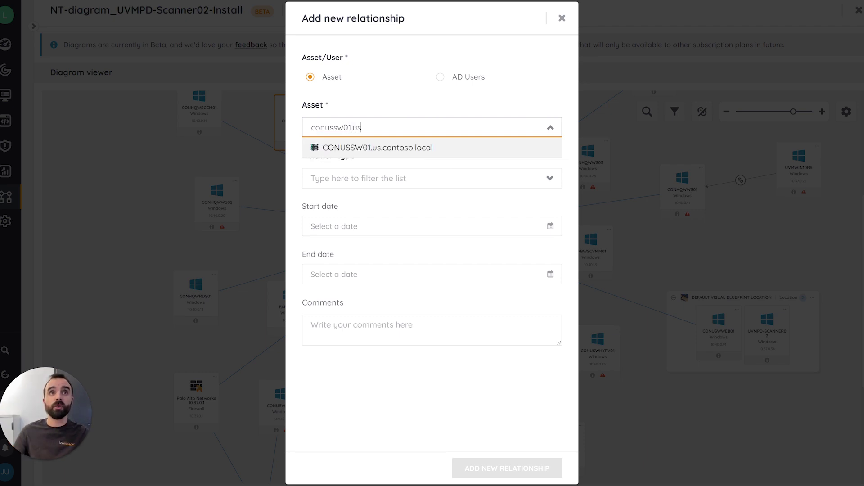
{"action": "left_click", "coordinate": [377, 147]}
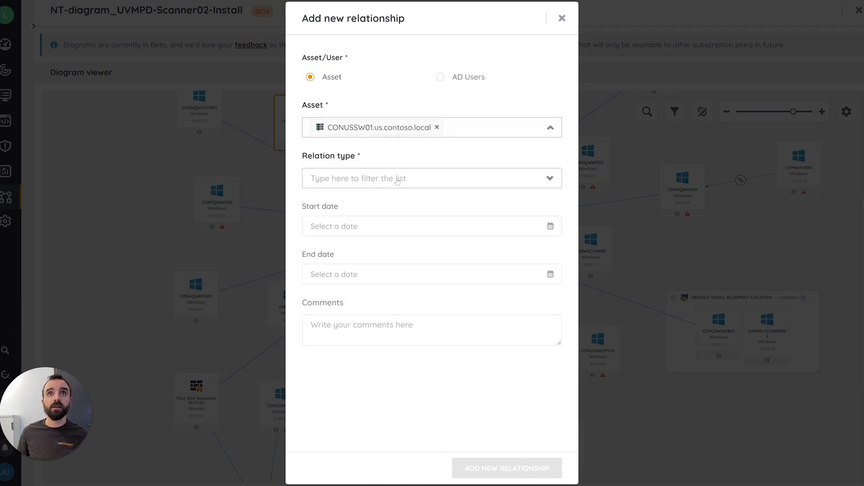
{"action": "left_click", "coordinate": [396, 180]}
{"action": "left_click", "coordinate": [357, 276]}
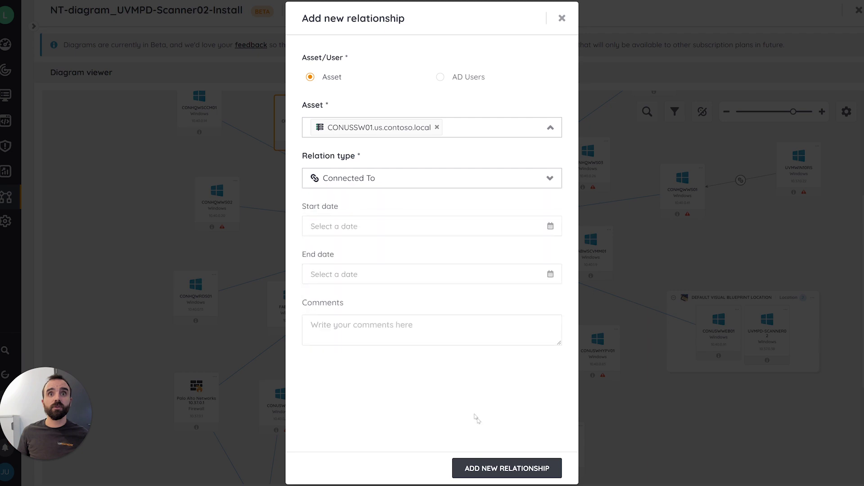
{"action": "left_click", "coordinate": [500, 467]}
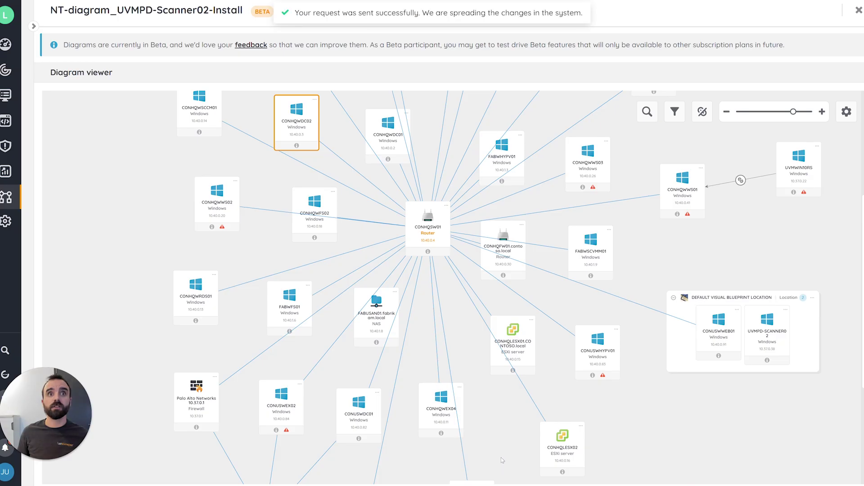
Drag the CONHQWFSCL01 node to sit left of the CONUSSW01 switch
{"action": "scroll", "coordinate": [409, 344], "scroll_direction": "down", "scroll_amount": 5}
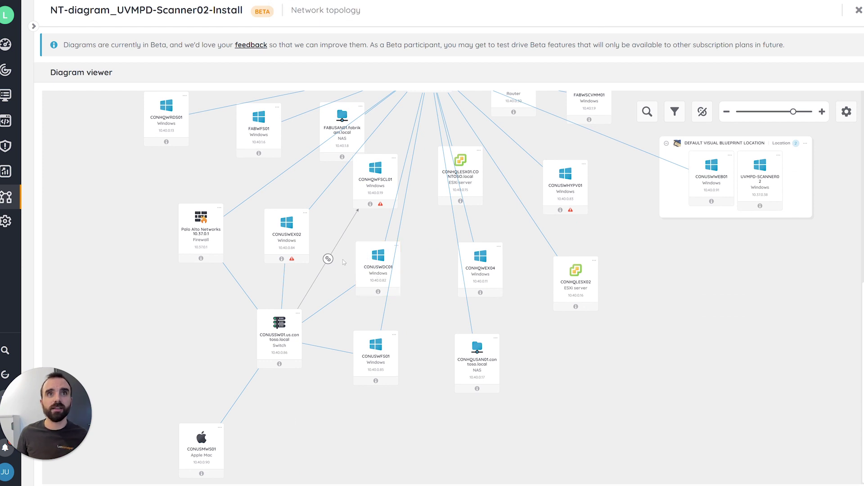
{"action": "left_click_drag", "start_coordinate": [368, 178], "coordinate": [130, 325]}
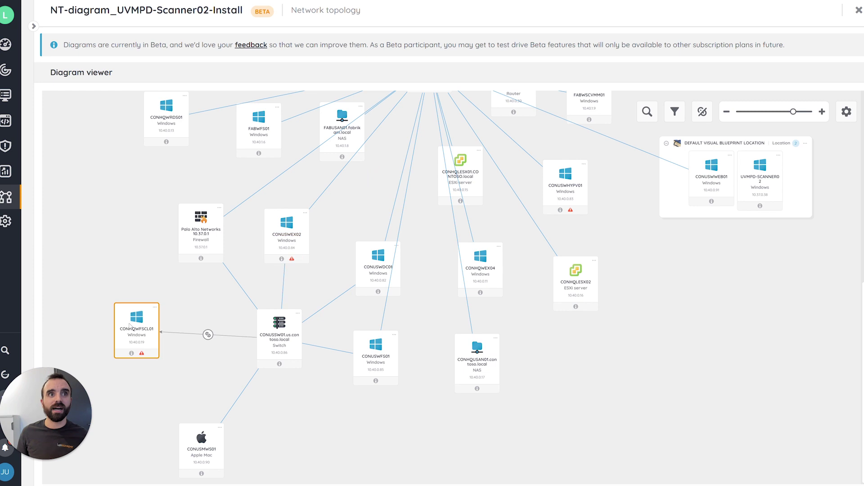